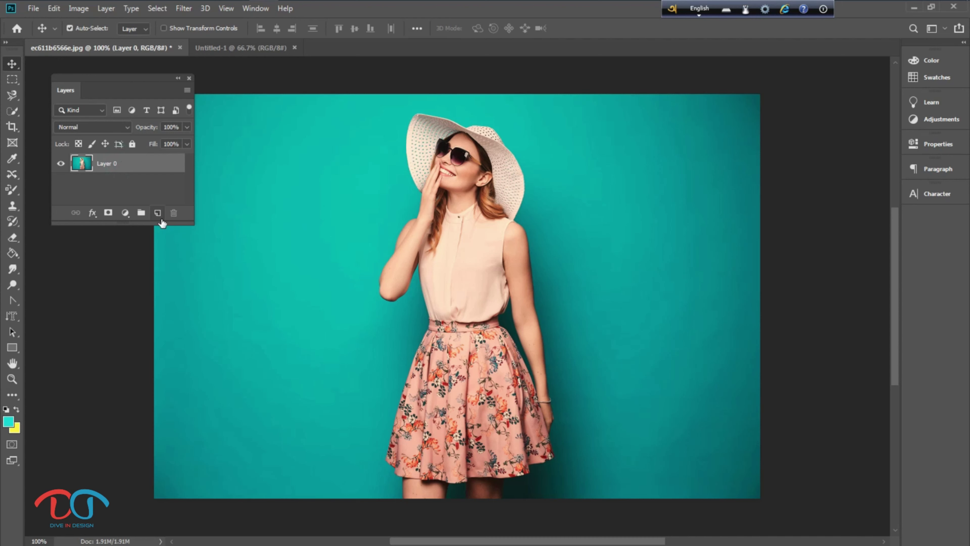
# Step: Duplicate Layer 0 and ready the Clone Stamp tool with a soft round brush at 70 px
pyautogui.moveTo(127, 168); pyautogui.dragTo(158, 217)
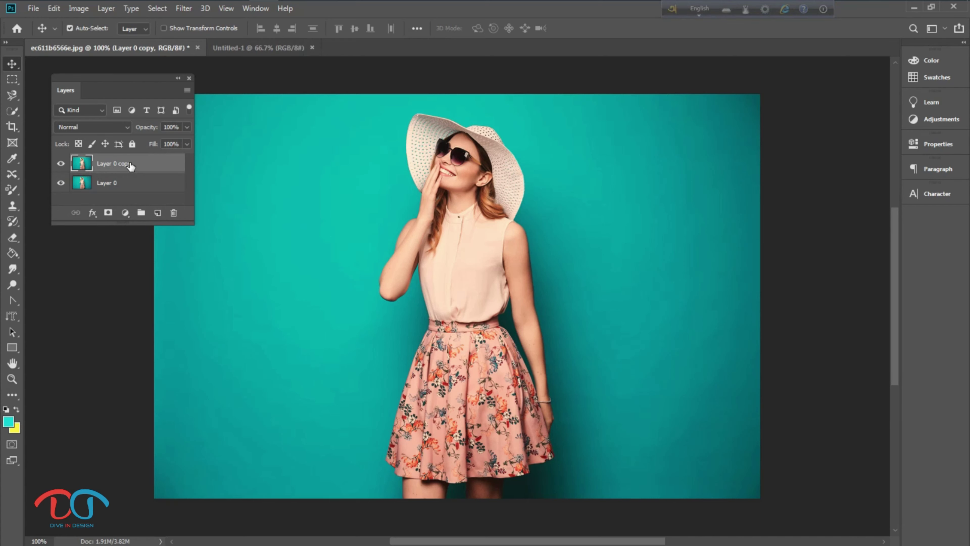
pyautogui.rightClick(12, 206)
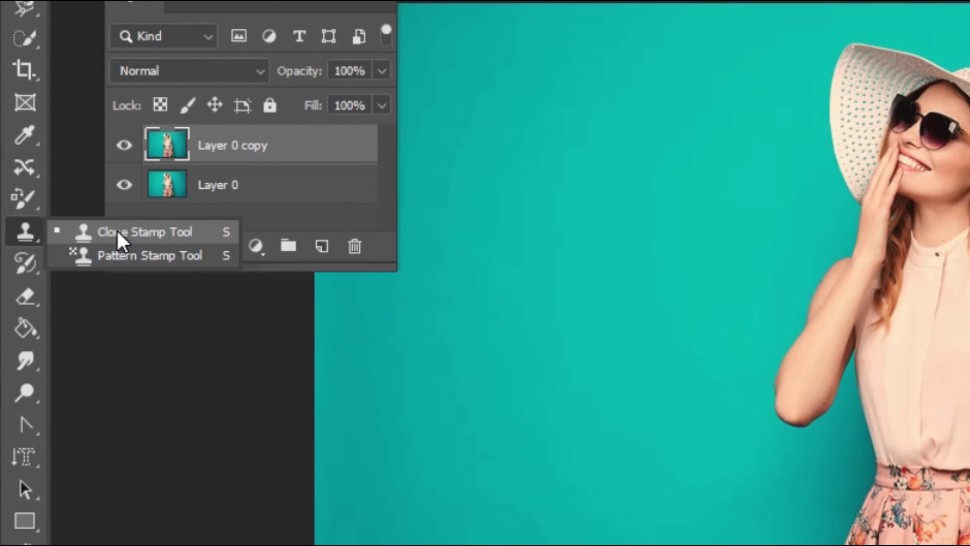
pyautogui.click(117, 230)
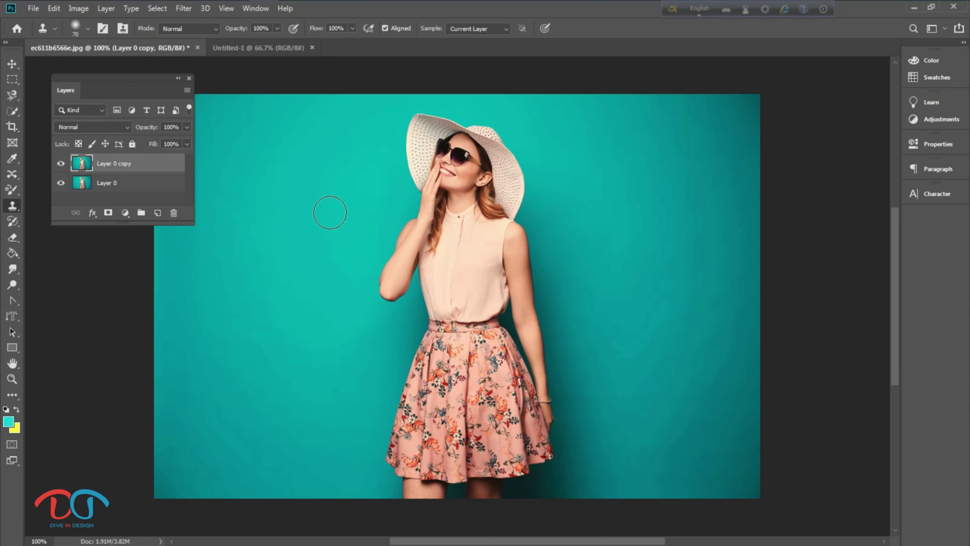
pyautogui.press('[')
pyautogui.press(']')
pyautogui.click(81, 31)
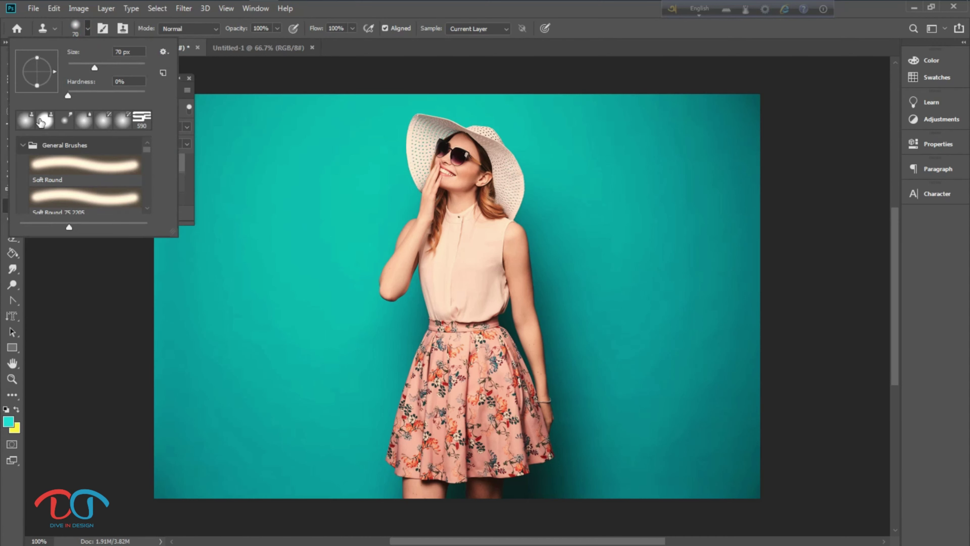
pyautogui.click(389, 57)
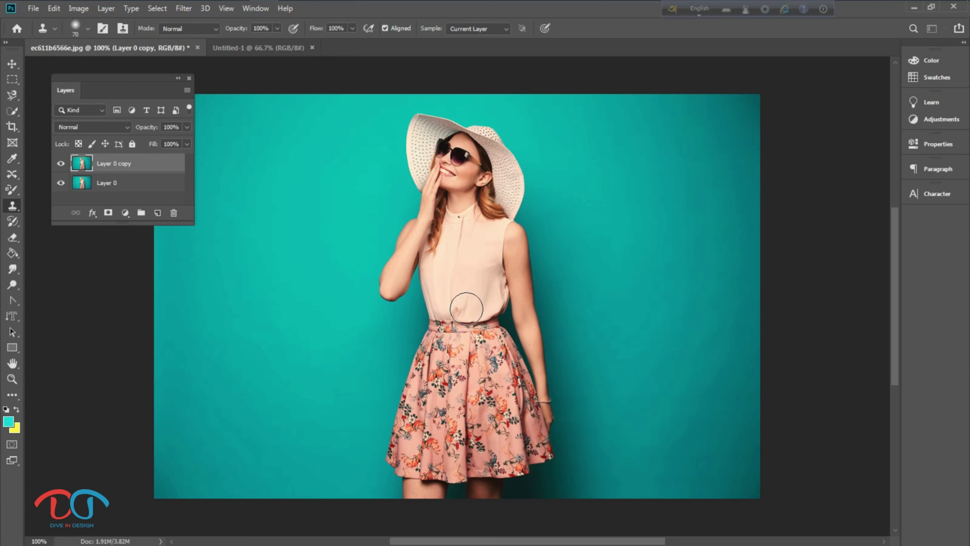
# Step: Sample the woman's blouse above the waist and clone her whole figure onto the teal background left of the original
pyautogui.press('alt')
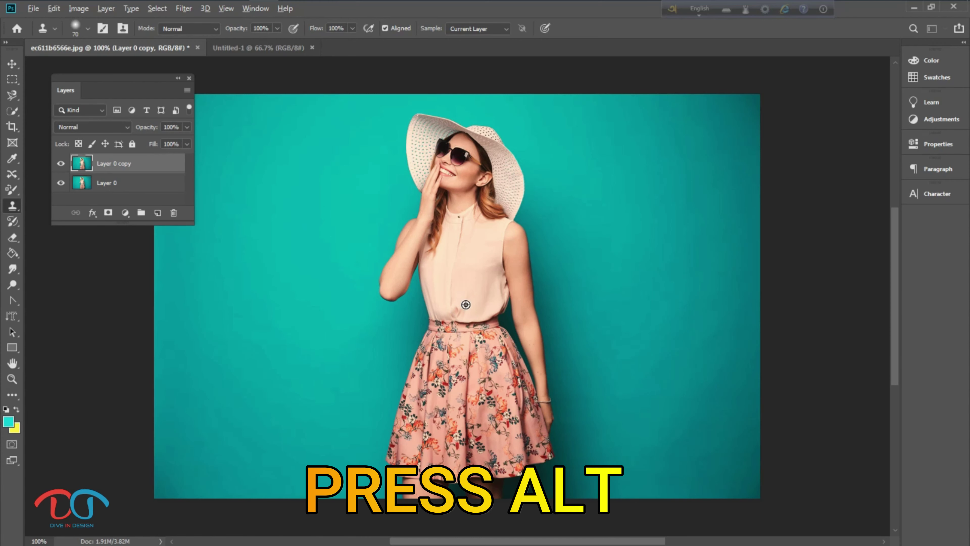
pyautogui.keyDown('alt'); pyautogui.click(466, 304); pyautogui.keyUp('alt')
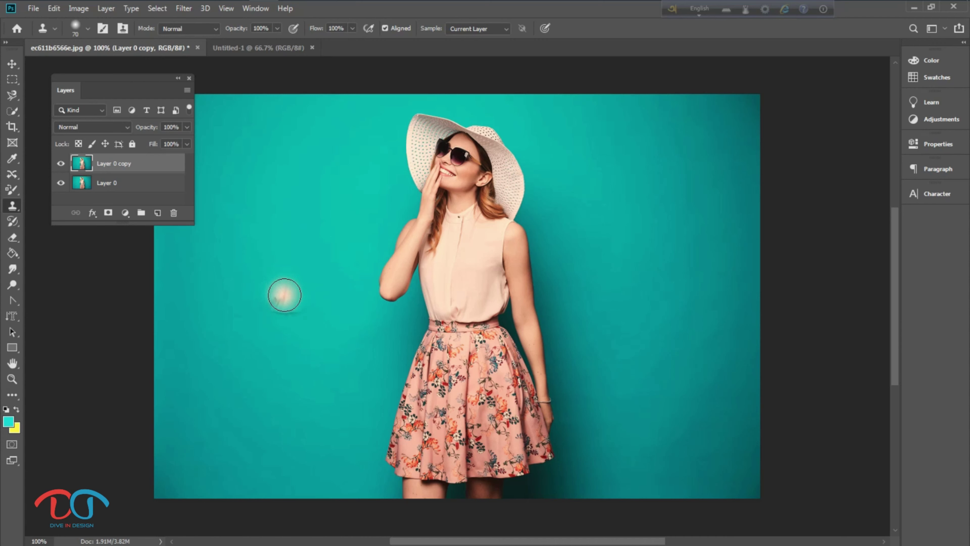
pyautogui.moveTo(284, 295)
pyautogui.mouseDown()
pyautogui.moveTo(296, 188)
pyautogui.moveTo(264, 156)
pyautogui.moveTo(249, 117)
pyautogui.moveTo(343, 165)
pyautogui.moveTo(344, 196)
pyautogui.moveTo(326, 227)
pyautogui.moveTo(364, 426)
pyautogui.moveTo(344, 488)
pyautogui.moveTo(236, 474)
pyautogui.moveTo(224, 446)
pyautogui.moveTo(272, 434)
pyautogui.moveTo(313, 448)
pyautogui.moveTo(336, 431)
pyautogui.moveTo(218, 454)
pyautogui.moveTo(197, 479)
pyautogui.moveTo(194, 396)
pyautogui.moveTo(335, 410)
pyautogui.moveTo(315, 404)
pyautogui.moveTo(233, 417)
pyautogui.moveTo(210, 382)
pyautogui.moveTo(253, 321)
pyautogui.moveTo(245, 123)
pyautogui.moveTo(214, 267)
pyautogui.moveTo(253, 196)
pyautogui.moveTo(270, 238)
pyautogui.moveTo(207, 372)
pyautogui.moveTo(253, 299)
pyautogui.moveTo(348, 200)
pyautogui.moveTo(275, 103)
pyautogui.moveTo(343, 199)
pyautogui.moveTo(249, 366)
pyautogui.moveTo(281, 282)
pyautogui.moveTo(327, 353)
pyautogui.moveTo(320, 256)
pyautogui.moveTo(325, 383)
pyautogui.moveTo(348, 190)
pyautogui.moveTo(371, 407)
pyautogui.moveTo(340, 258)
pyautogui.moveTo(345, 188)
pyautogui.moveTo(214, 337)
pyautogui.moveTo(228, 438)
pyautogui.moveTo(340, 460)
pyautogui.moveTo(201, 472)
pyautogui.mouseUp()
pyautogui.moveTo(308, 464)
pyautogui.mouseDown()
pyautogui.moveTo(365, 401)
pyautogui.moveTo(352, 321)
pyautogui.moveTo(364, 186)
pyautogui.moveTo(339, 137)
pyautogui.moveTo(307, 115)
pyautogui.moveTo(249, 109)
pyautogui.moveTo(246, 163)
pyautogui.moveTo(171, 245)
pyautogui.moveTo(196, 312)
pyautogui.moveTo(171, 364)
pyautogui.moveTo(209, 90)
pyautogui.moveTo(237, 94)
pyautogui.moveTo(236, 162)
pyautogui.moveTo(167, 467)
pyautogui.moveTo(178, 495)
pyautogui.moveTo(312, 516)
pyautogui.moveTo(332, 477)
pyautogui.moveTo(417, 427)
pyautogui.mouseUp()
pyautogui.hotkey('ctrl', 'z')
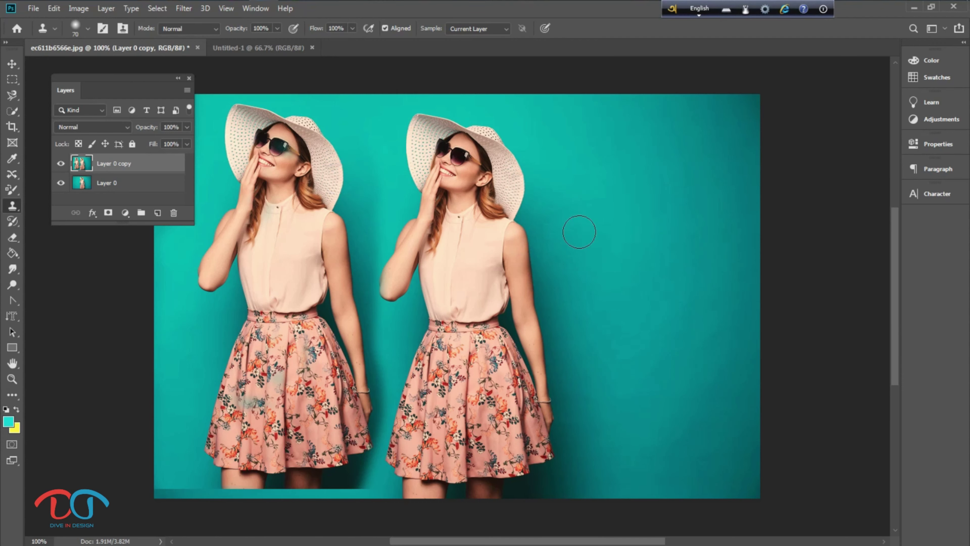
# Step: Resample the middle of the original woman's blouse and clone a third figure onto the background right of her
pyautogui.moveTo(446, 291)
pyautogui.mouseDown()
pyautogui.moveTo(459, 283)
pyautogui.moveTo(457, 265)
pyautogui.moveTo(463, 296)
pyautogui.mouseUp()
pyautogui.hotkey('ctrl', 'z')
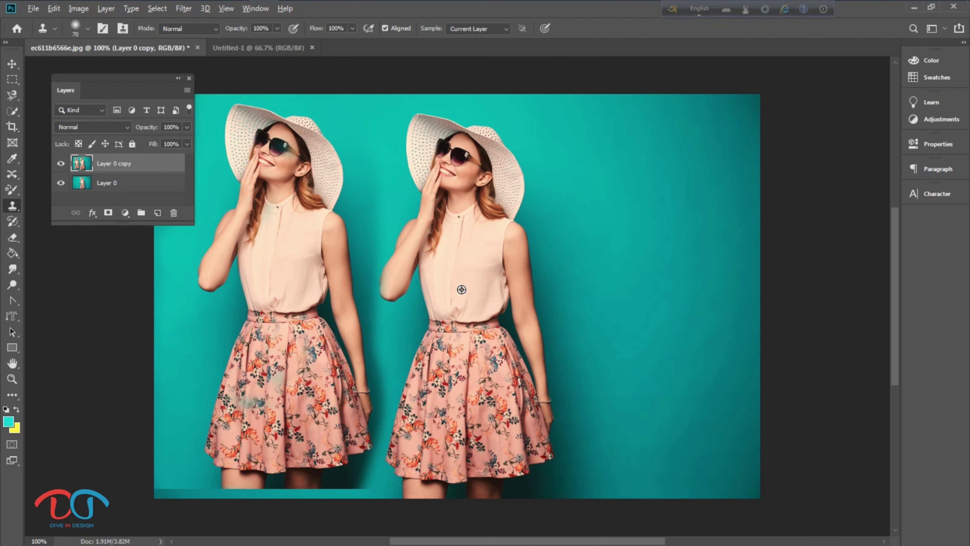
pyautogui.keyDown('alt'); pyautogui.click(461, 289); pyautogui.keyUp('alt')
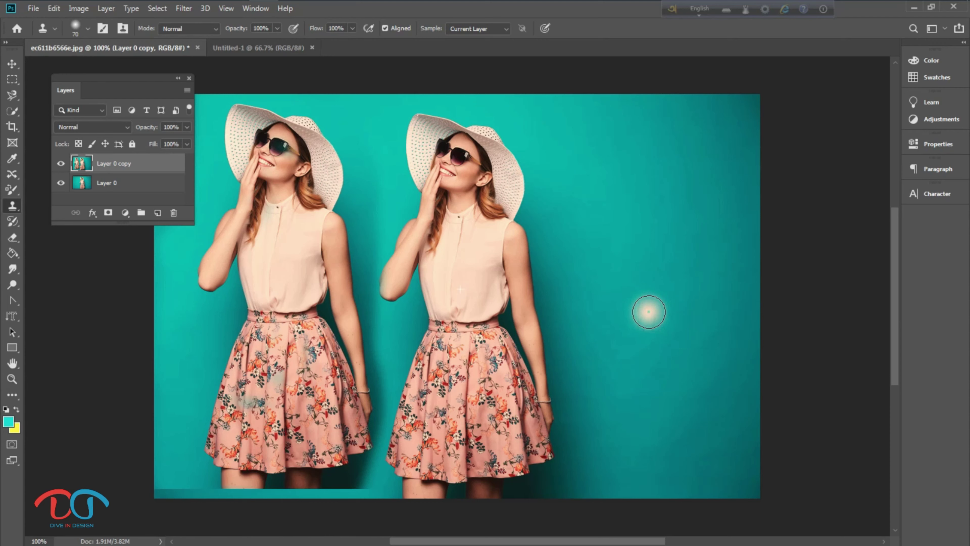
pyautogui.moveTo(648, 318)
pyautogui.mouseDown()
pyautogui.moveTo(655, 239)
pyautogui.moveTo(615, 140)
pyautogui.moveTo(615, 128)
pyautogui.moveTo(634, 119)
pyautogui.moveTo(745, 202)
pyautogui.moveTo(731, 239)
pyautogui.moveTo(638, 163)
pyautogui.moveTo(771, 256)
pyautogui.moveTo(571, 130)
pyautogui.moveTo(661, 324)
pyautogui.moveTo(609, 328)
pyautogui.moveTo(558, 219)
pyautogui.moveTo(677, 365)
pyautogui.moveTo(602, 169)
pyautogui.moveTo(591, 249)
pyautogui.moveTo(600, 318)
pyautogui.moveTo(570, 249)
pyautogui.moveTo(646, 389)
pyautogui.moveTo(649, 441)
pyautogui.moveTo(640, 451)
pyautogui.moveTo(613, 378)
pyautogui.moveTo(591, 500)
pyautogui.moveTo(678, 404)
pyautogui.moveTo(657, 491)
pyautogui.moveTo(639, 507)
pyautogui.moveTo(627, 416)
pyautogui.moveTo(584, 323)
pyautogui.moveTo(571, 422)
pyautogui.moveTo(587, 493)
pyautogui.moveTo(613, 490)
pyautogui.moveTo(696, 362)
pyautogui.moveTo(673, 86)
pyautogui.moveTo(779, 144)
pyautogui.moveTo(730, 136)
pyautogui.moveTo(821, 307)
pyautogui.moveTo(708, 158)
pyautogui.moveTo(776, 233)
pyautogui.moveTo(722, 454)
pyautogui.moveTo(688, 488)
pyautogui.moveTo(690, 454)
pyautogui.moveTo(705, 421)
pyautogui.moveTo(709, 519)
pyautogui.moveTo(741, 392)
pyautogui.moveTo(704, 225)
pyautogui.moveTo(741, 185)
pyautogui.moveTo(722, 346)
pyautogui.moveTo(683, 246)
pyautogui.moveTo(723, 394)
pyautogui.moveTo(677, 427)
pyautogui.moveTo(663, 409)
pyautogui.moveTo(663, 467)
pyautogui.moveTo(684, 506)
pyautogui.moveTo(756, 417)
pyautogui.moveTo(720, 285)
pyautogui.moveTo(719, 233)
pyautogui.moveTo(781, 349)
pyautogui.moveTo(770, 465)
pyautogui.moveTo(744, 497)
pyautogui.moveTo(715, 503)
pyautogui.moveTo(784, 464)
pyautogui.moveTo(753, 210)
pyautogui.moveTo(767, 142)
pyautogui.mouseUp()
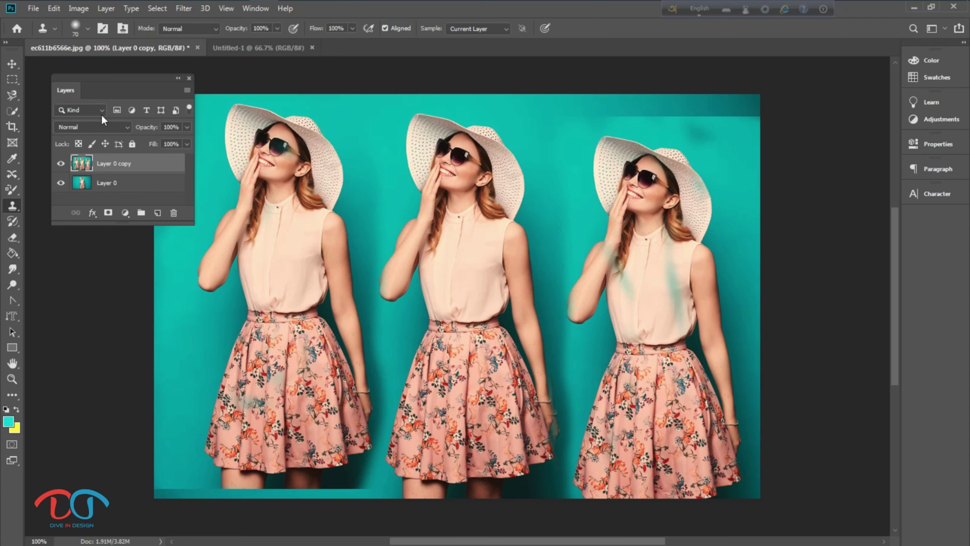
# Step: Hide and show Layer 0 copy to compare the cloned figures with the original photo
pyautogui.moveTo(130, 78); pyautogui.dragTo(117, 83)
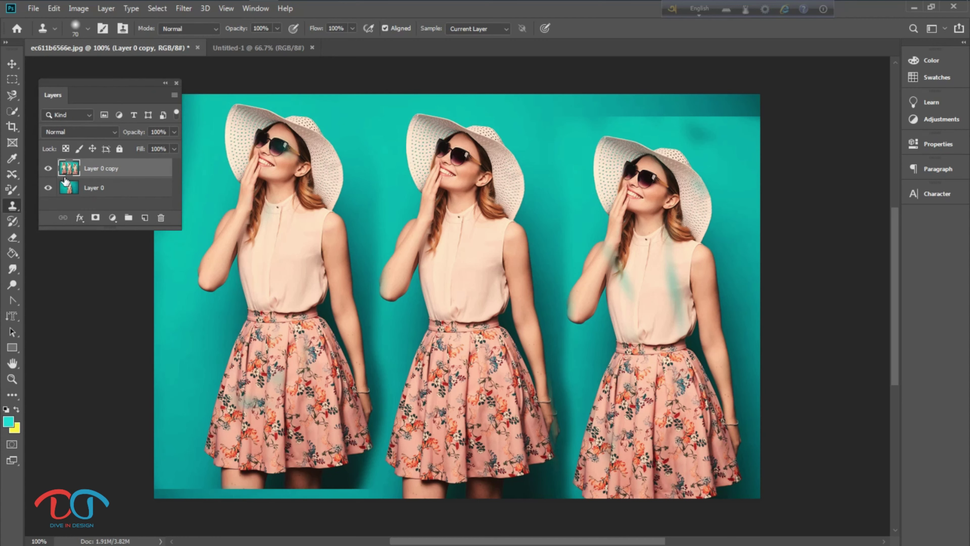
pyautogui.click(48, 168)
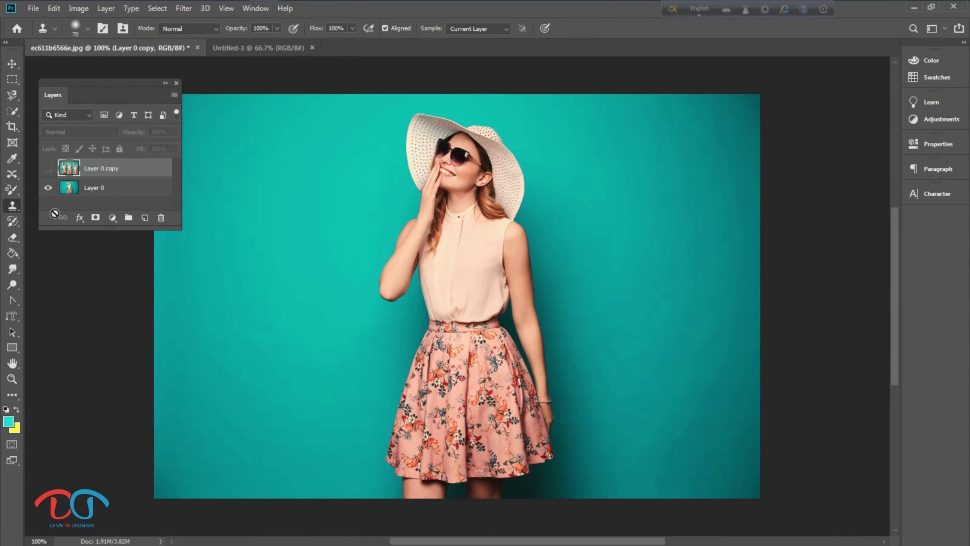
pyautogui.click(48, 168)
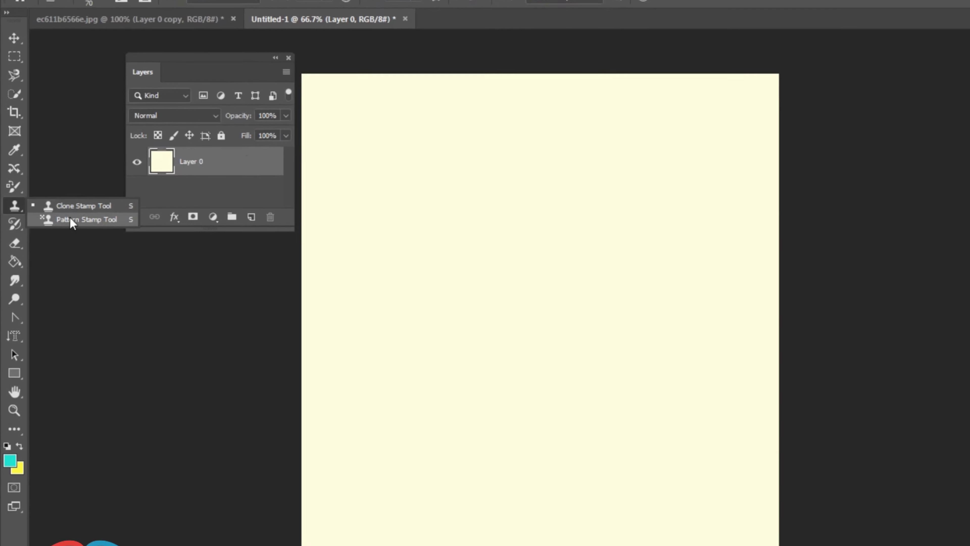
# Step: In the Untitled-1 document, activate the Pattern Stamp tool and append the Rock Patterns set to its patterns
pyautogui.click(73, 223)
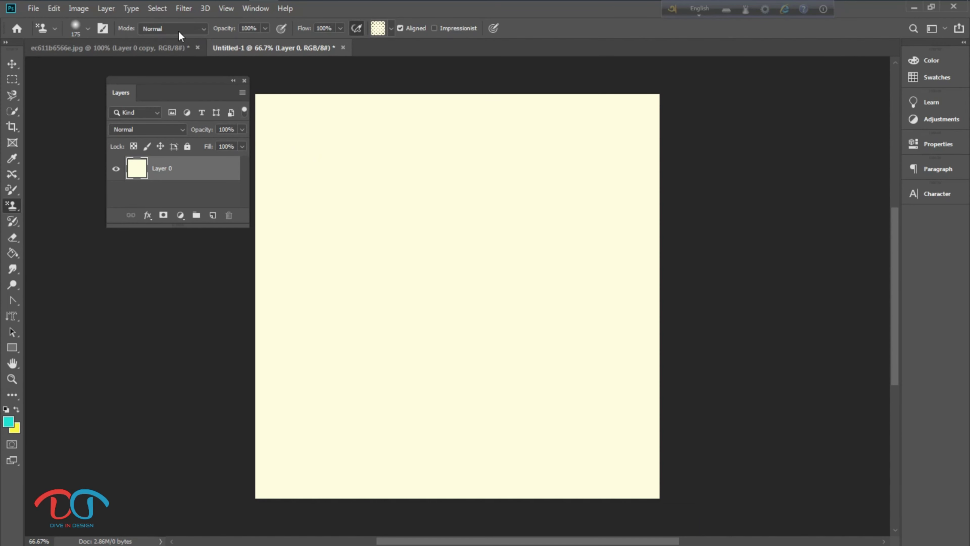
pyautogui.click(389, 28)
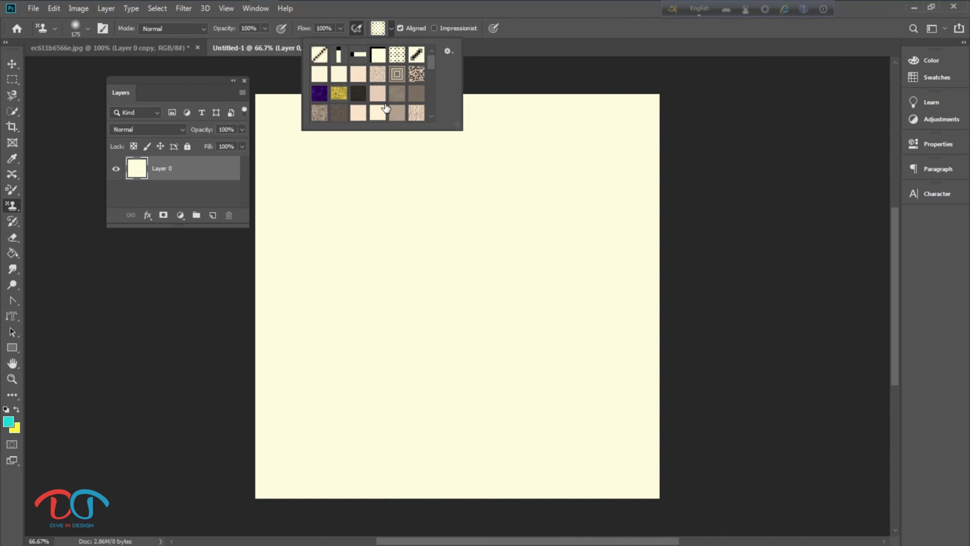
pyautogui.scroll(-10, 386, 108)
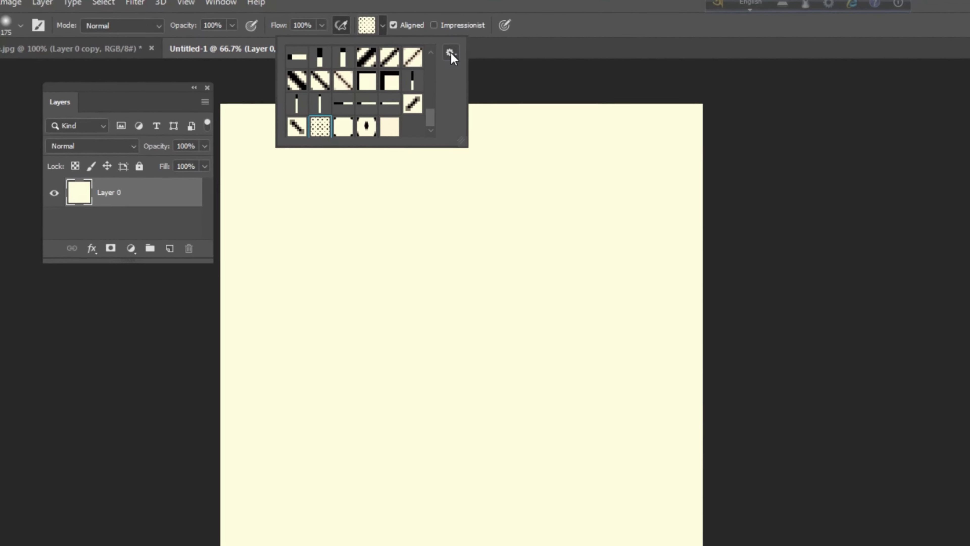
pyautogui.click(451, 54)
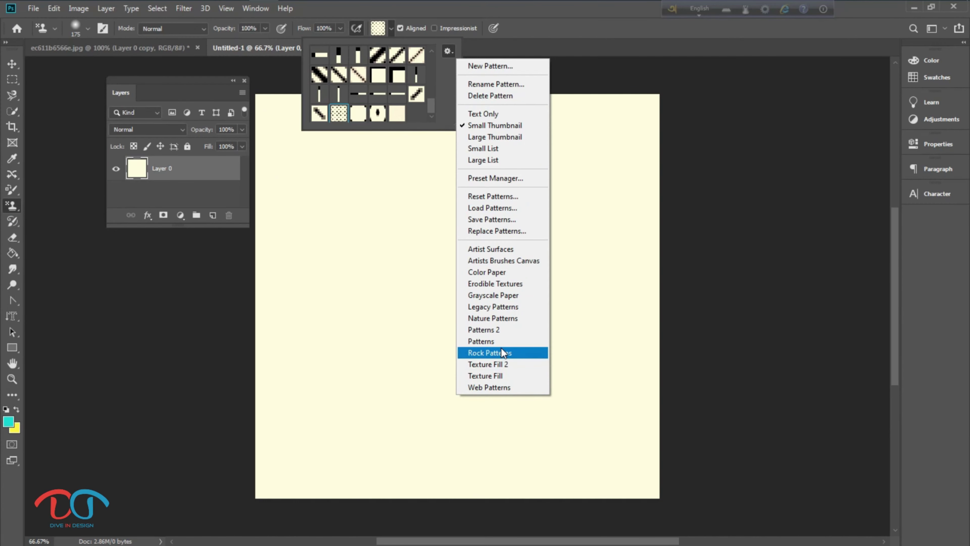
pyautogui.click(504, 352)
pyautogui.click(540, 210)
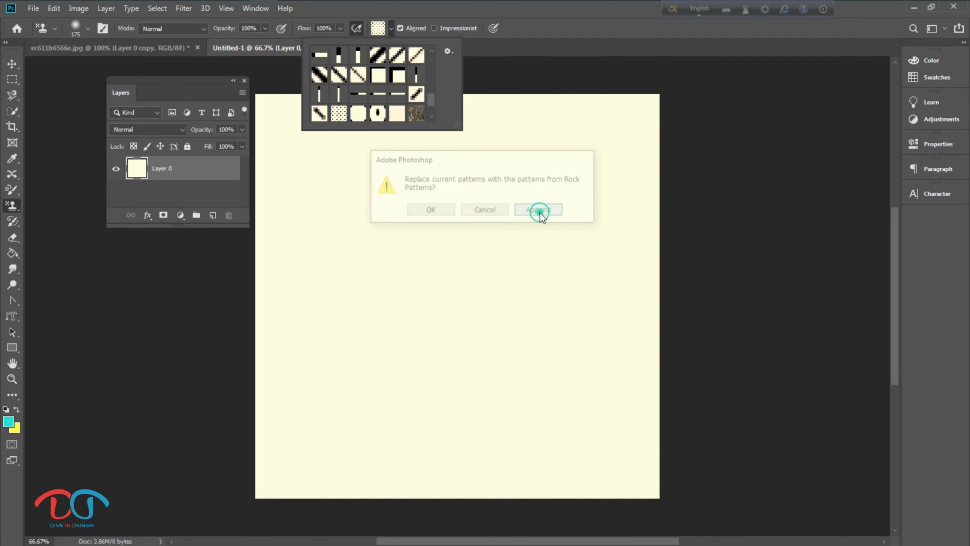
# Step: Paint the entire cream canvas with the red rock pattern using the Pattern Stamp tool
pyautogui.scroll(-2, 398, 96)
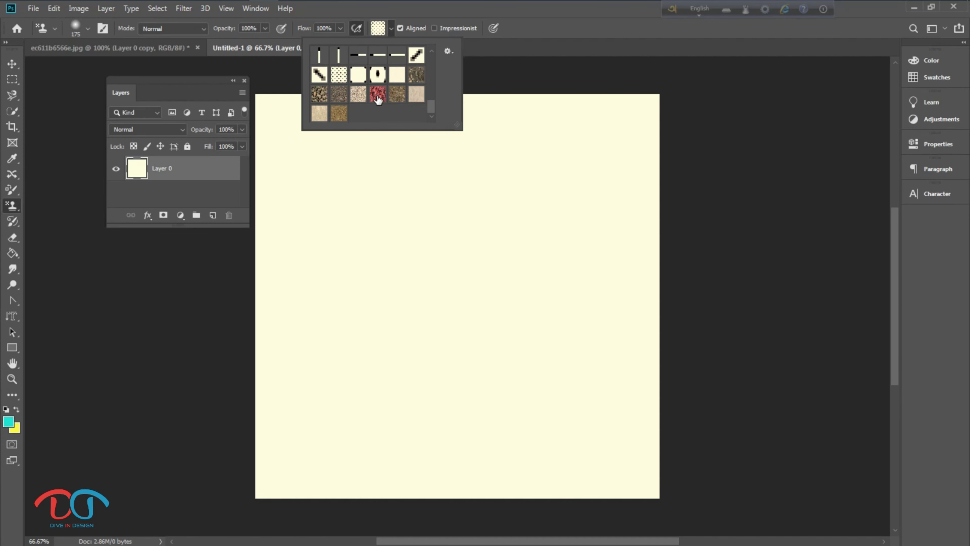
pyautogui.click(377, 96)
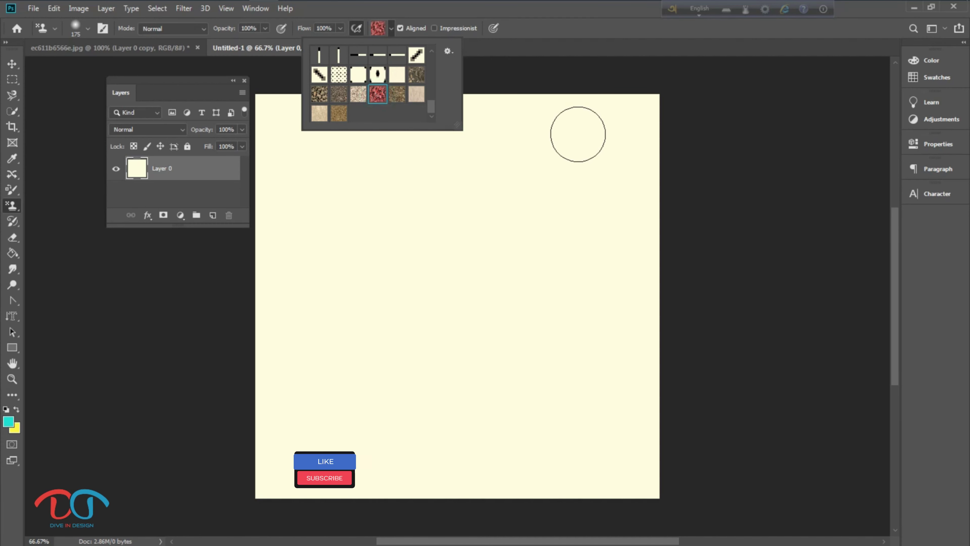
pyautogui.moveTo(640, 126)
pyautogui.mouseDown()
pyautogui.moveTo(439, 148)
pyautogui.moveTo(300, 130)
pyautogui.moveTo(273, 107)
pyautogui.moveTo(650, 120)
pyautogui.moveTo(644, 113)
pyautogui.moveTo(655, 181)
pyautogui.moveTo(642, 489)
pyautogui.moveTo(609, 456)
pyautogui.moveTo(583, 137)
pyautogui.moveTo(519, 177)
pyautogui.moveTo(587, 163)
pyautogui.moveTo(602, 262)
pyautogui.moveTo(508, 530)
pyautogui.moveTo(525, 490)
pyautogui.moveTo(687, 487)
pyautogui.moveTo(604, 464)
pyautogui.moveTo(525, 381)
pyautogui.moveTo(558, 178)
pyautogui.moveTo(385, 306)
pyautogui.moveTo(356, 140)
pyautogui.moveTo(256, 135)
pyautogui.moveTo(379, 187)
pyautogui.moveTo(600, 215)
pyautogui.moveTo(410, 227)
pyautogui.moveTo(501, 289)
pyautogui.moveTo(349, 275)
pyautogui.moveTo(299, 169)
pyautogui.moveTo(279, 214)
pyautogui.moveTo(315, 407)
pyautogui.moveTo(349, 350)
pyautogui.moveTo(443, 291)
pyautogui.moveTo(320, 243)
pyautogui.moveTo(316, 392)
pyautogui.moveTo(294, 158)
pyautogui.moveTo(290, 209)
pyautogui.moveTo(190, 294)
pyautogui.moveTo(290, 237)
pyautogui.moveTo(245, 367)
pyautogui.moveTo(245, 453)
pyautogui.moveTo(271, 391)
pyautogui.moveTo(276, 491)
pyautogui.moveTo(289, 450)
pyautogui.moveTo(284, 473)
pyautogui.moveTo(348, 418)
pyautogui.moveTo(347, 497)
pyautogui.moveTo(403, 356)
pyautogui.moveTo(410, 300)
pyautogui.moveTo(373, 370)
pyautogui.moveTo(521, 301)
pyautogui.moveTo(445, 447)
pyautogui.moveTo(499, 361)
pyautogui.moveTo(394, 417)
pyautogui.moveTo(382, 477)
pyautogui.moveTo(477, 459)
pyautogui.moveTo(459, 496)
pyautogui.mouseUp()
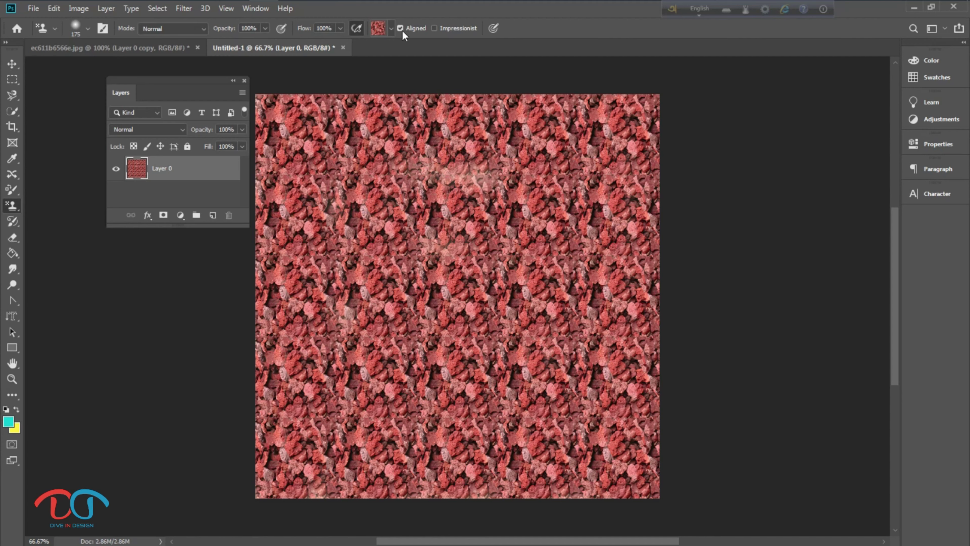
# Step: Append the Texture Fill 2 set to the Pattern Stamp tool's available patterns
pyautogui.click(391, 28)
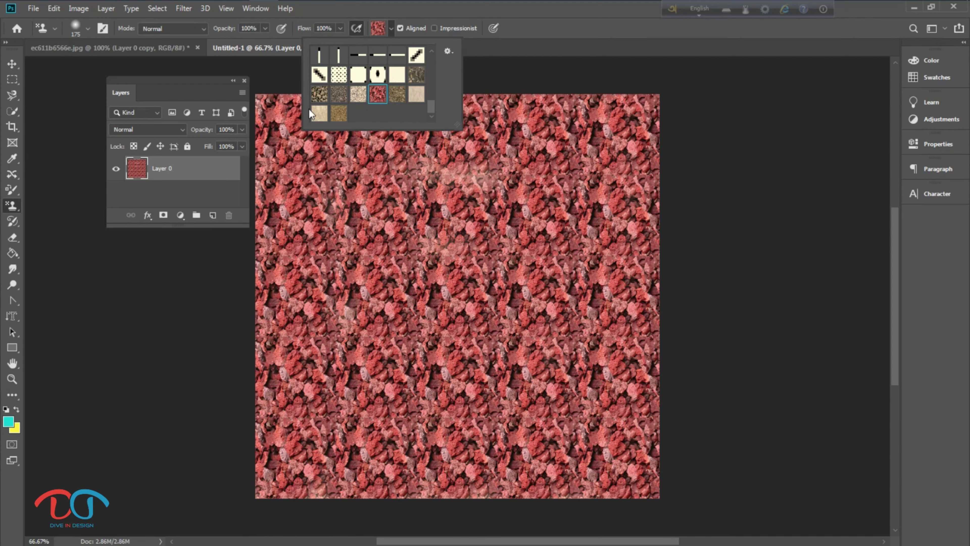
pyautogui.scroll(4, 396, 112)
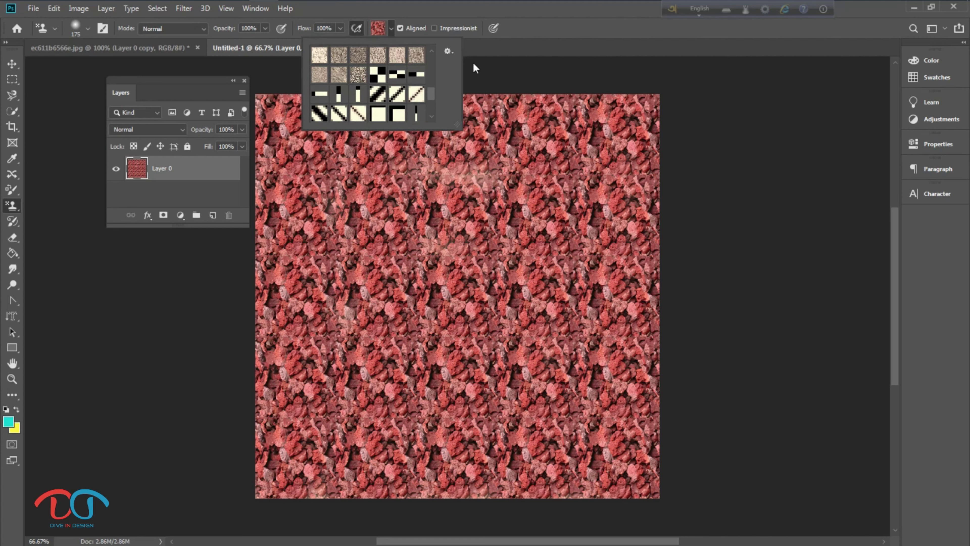
pyautogui.click(449, 56)
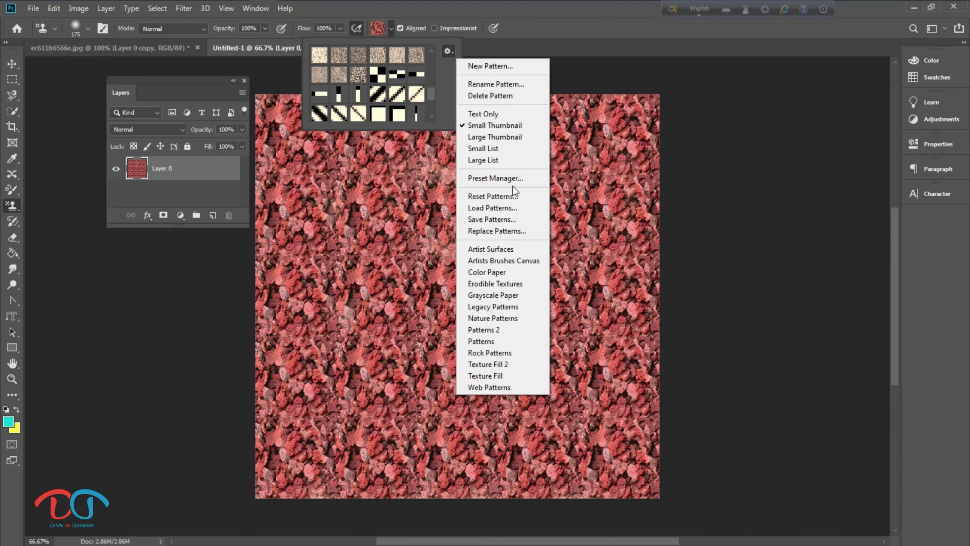
pyautogui.click(501, 363)
pyautogui.click(539, 211)
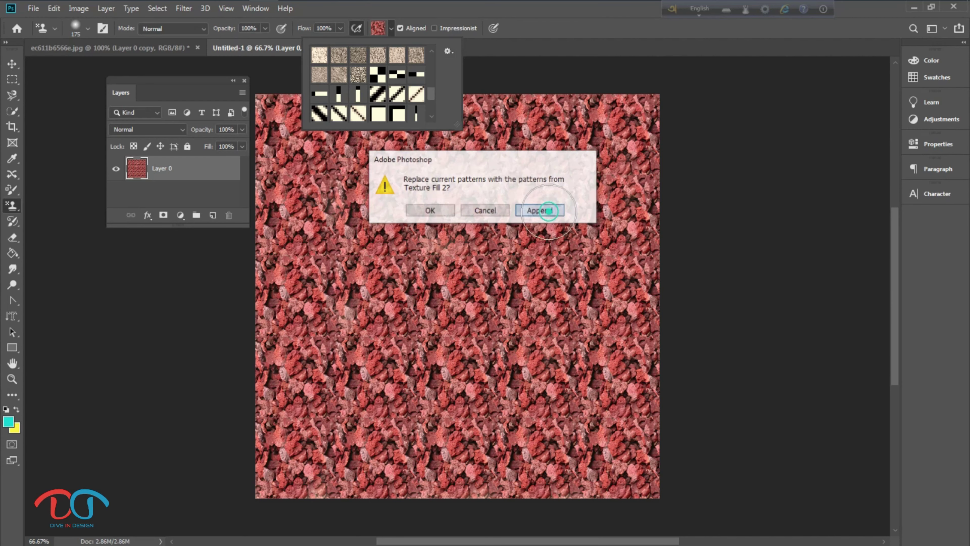
# Step: Choose a black-and-beige speckled pattern from Texture Fill 2 and paint it over the whole red canvas
pyautogui.scroll(-4, 408, 87)
pyautogui.scroll(-2, 408, 87)
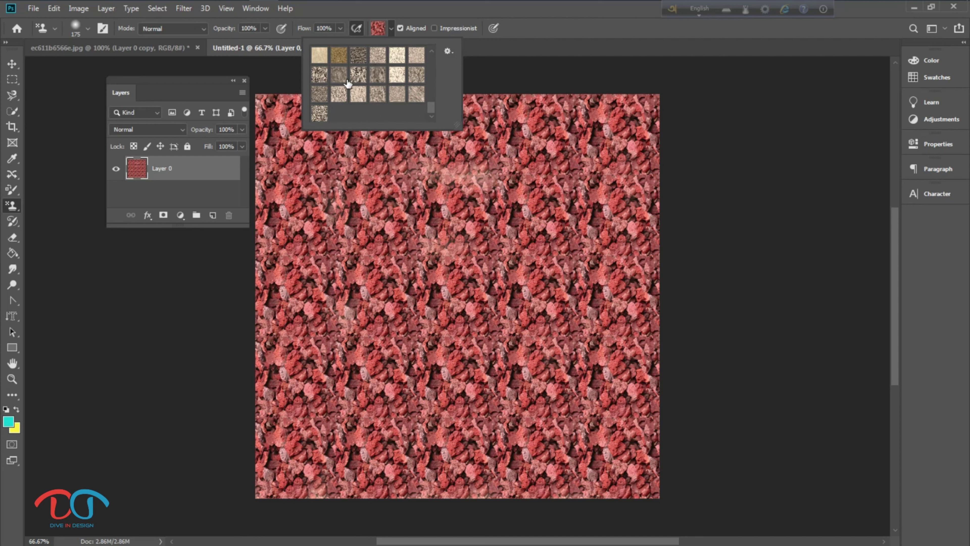
pyautogui.click(317, 75)
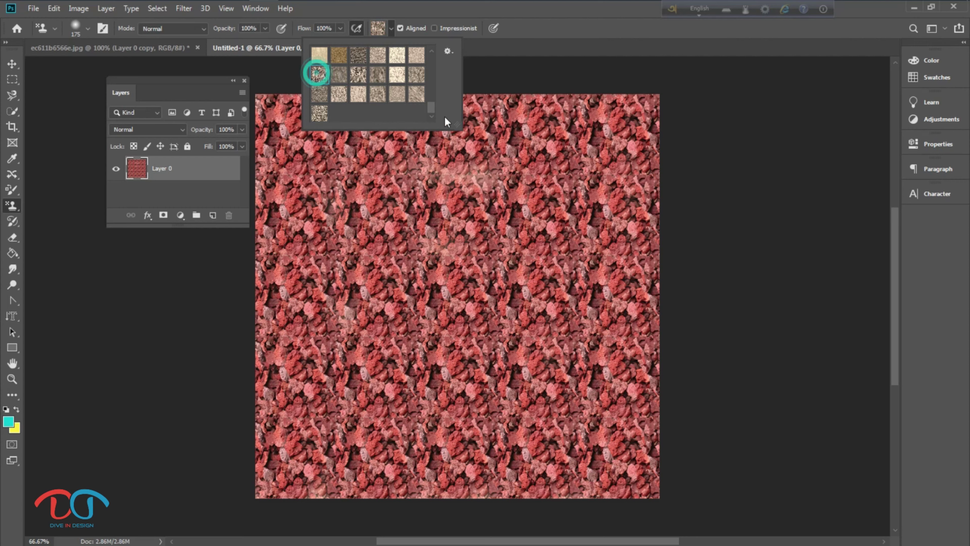
pyautogui.click(277, 128)
pyautogui.moveTo(277, 128)
pyautogui.mouseDown()
pyautogui.moveTo(325, 183)
pyautogui.moveTo(538, 120)
pyautogui.moveTo(378, 136)
pyautogui.moveTo(288, 193)
pyautogui.moveTo(420, 95)
pyautogui.moveTo(576, 123)
pyautogui.moveTo(653, 114)
pyautogui.moveTo(630, 336)
pyautogui.moveTo(546, 397)
pyautogui.moveTo(302, 378)
pyautogui.moveTo(624, 166)
pyautogui.moveTo(439, 275)
pyautogui.moveTo(294, 267)
pyautogui.moveTo(263, 191)
pyautogui.moveTo(296, 411)
pyautogui.moveTo(329, 268)
pyautogui.moveTo(210, 455)
pyautogui.moveTo(262, 469)
pyautogui.moveTo(550, 317)
pyautogui.moveTo(173, 472)
pyautogui.moveTo(618, 363)
pyautogui.moveTo(593, 424)
pyautogui.moveTo(660, 401)
pyautogui.moveTo(542, 486)
pyautogui.moveTo(715, 455)
pyautogui.mouseUp()
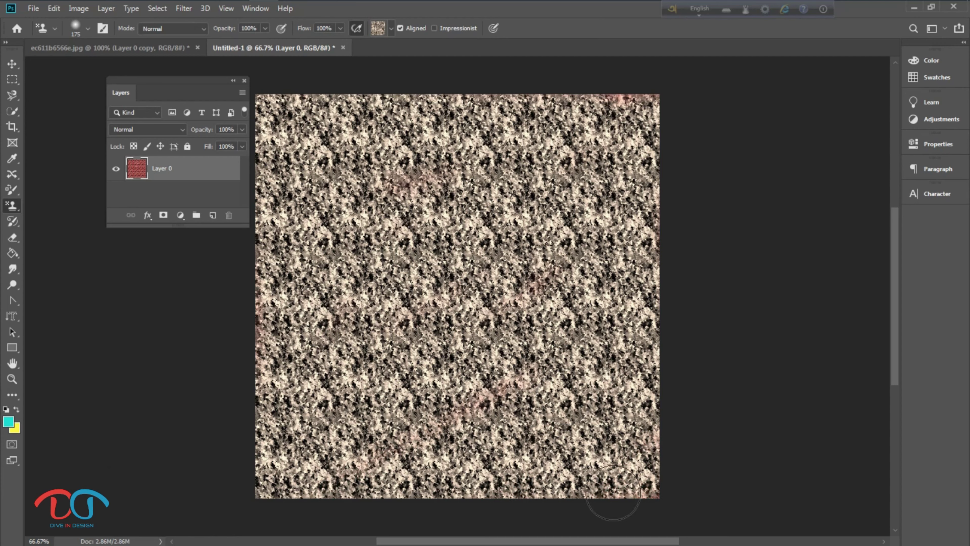
pyautogui.moveTo(613, 493); pyautogui.dragTo(717, 477)
# Step: Choose the concentric squares pattern and paint it over the entire speckled canvas
pyautogui.click(391, 28)
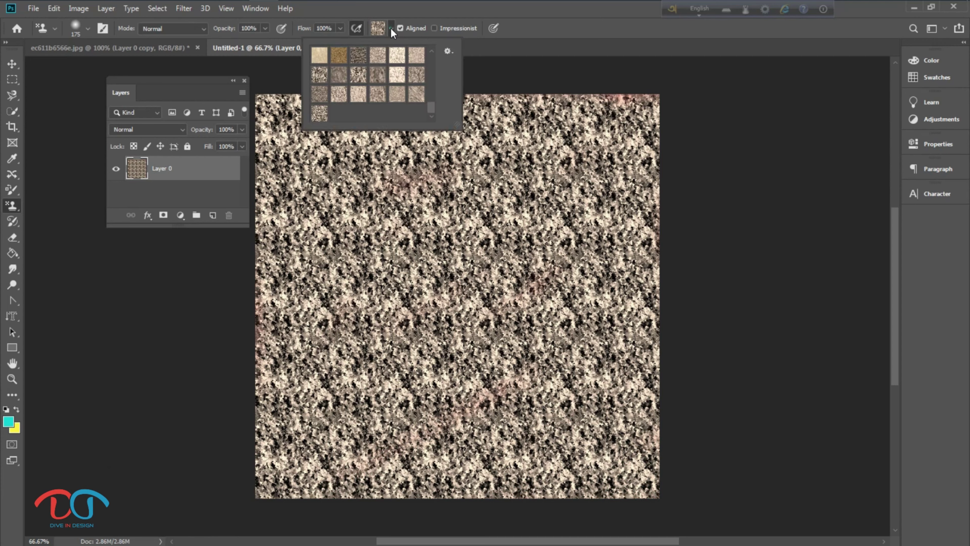
pyautogui.scroll(3, 389, 85)
pyautogui.scroll(5, 389, 85)
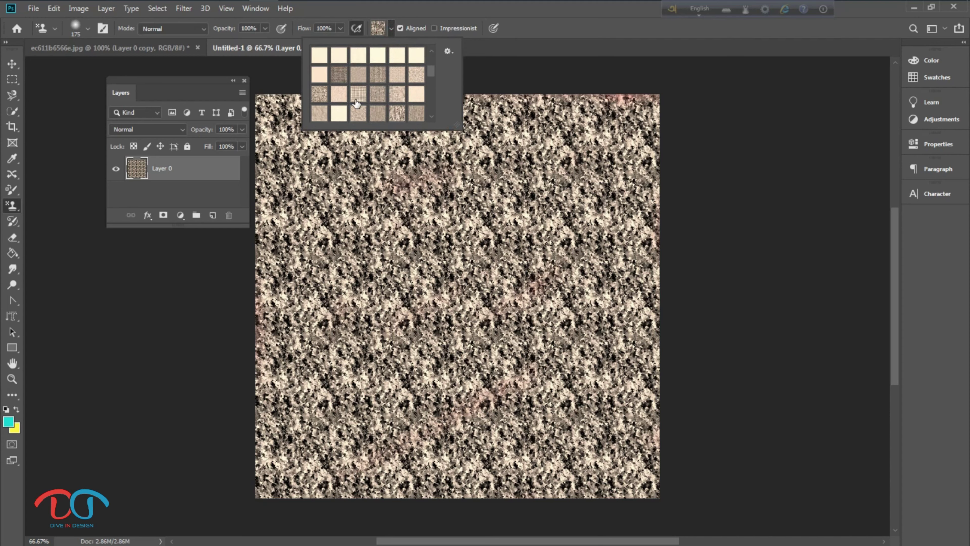
pyautogui.scroll(4, 356, 102)
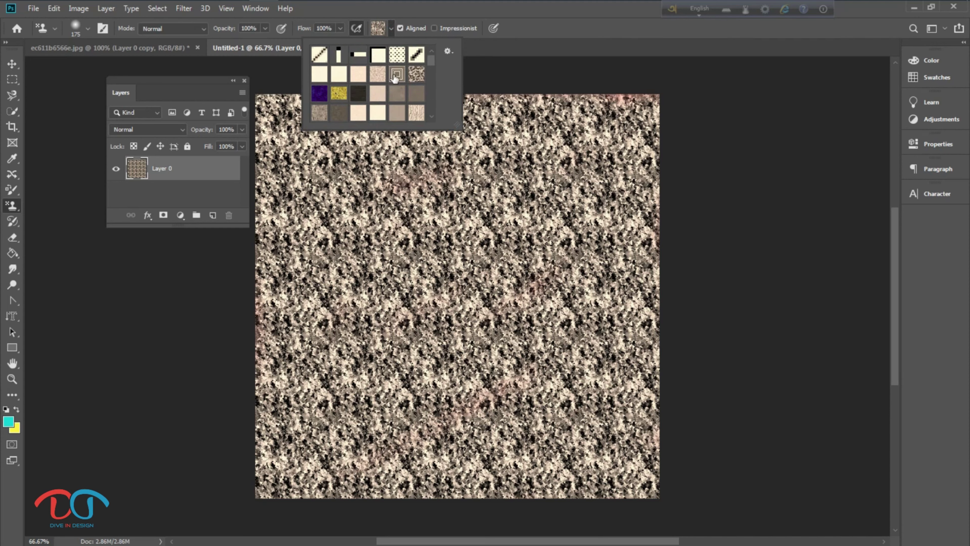
pyautogui.click(395, 76)
pyautogui.moveTo(649, 133)
pyautogui.mouseDown()
pyautogui.moveTo(265, 137)
pyautogui.moveTo(650, 123)
pyautogui.moveTo(271, 97)
pyautogui.moveTo(269, 203)
pyautogui.mouseUp()
pyautogui.moveTo(270, 275)
pyautogui.mouseDown()
pyautogui.moveTo(284, 366)
pyautogui.moveTo(693, 208)
pyautogui.moveTo(804, 210)
pyautogui.mouseUp()
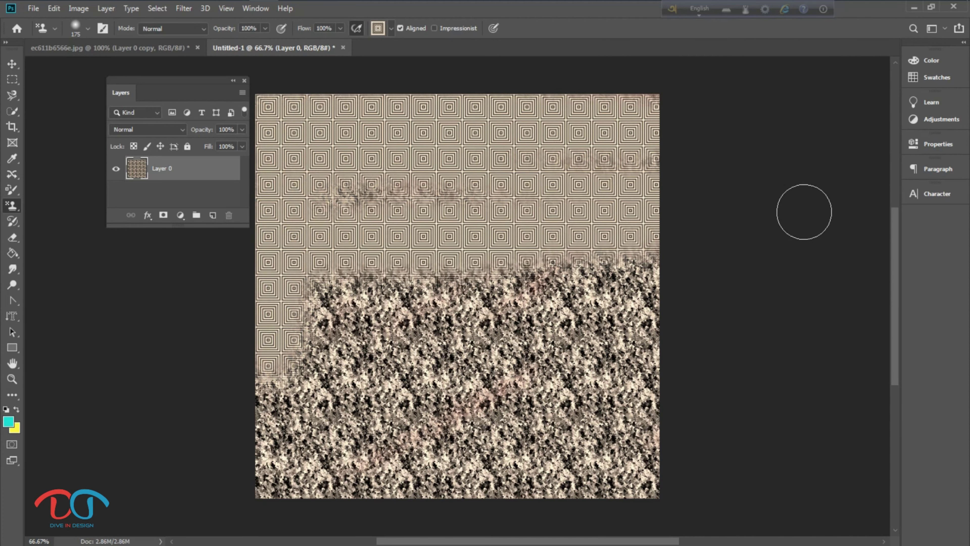
pyautogui.moveTo(782, 131)
pyautogui.mouseDown()
pyautogui.moveTo(707, 252)
pyautogui.moveTo(336, 325)
pyautogui.moveTo(135, 273)
pyautogui.mouseUp()
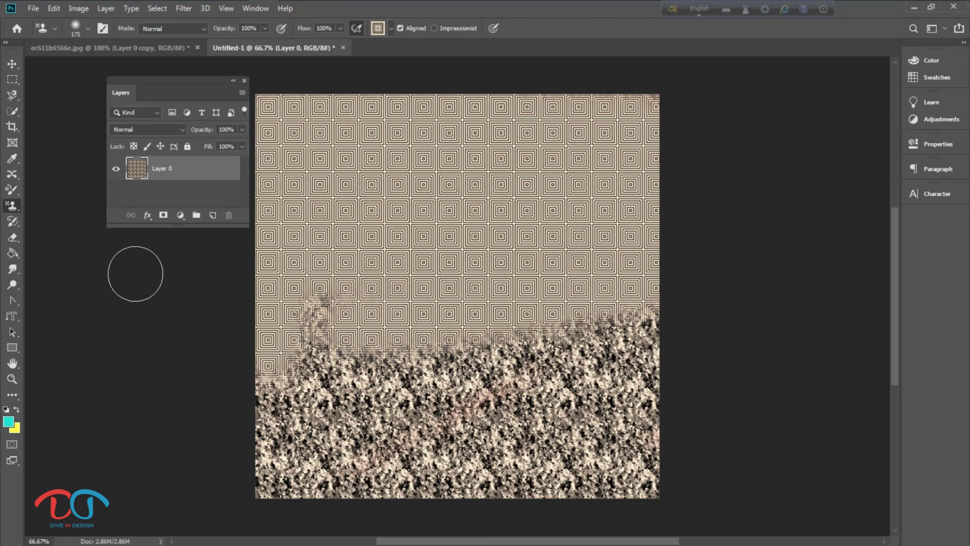
pyautogui.moveTo(184, 405)
pyautogui.mouseDown()
pyautogui.moveTo(792, 382)
pyautogui.moveTo(662, 358)
pyautogui.moveTo(305, 363)
pyautogui.moveTo(443, 501)
pyautogui.moveTo(258, 479)
pyautogui.moveTo(346, 457)
pyautogui.moveTo(260, 480)
pyautogui.mouseUp()
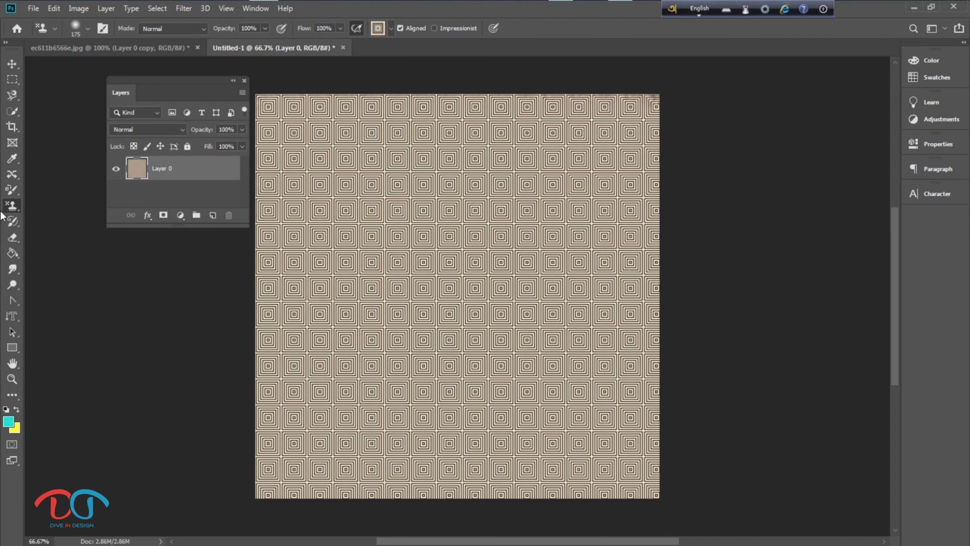
# Step: Draw a turquoise rectangle about 1000 px square over the whole patterned canvas and set its layer opacity to 40%
pyautogui.click(13, 347)
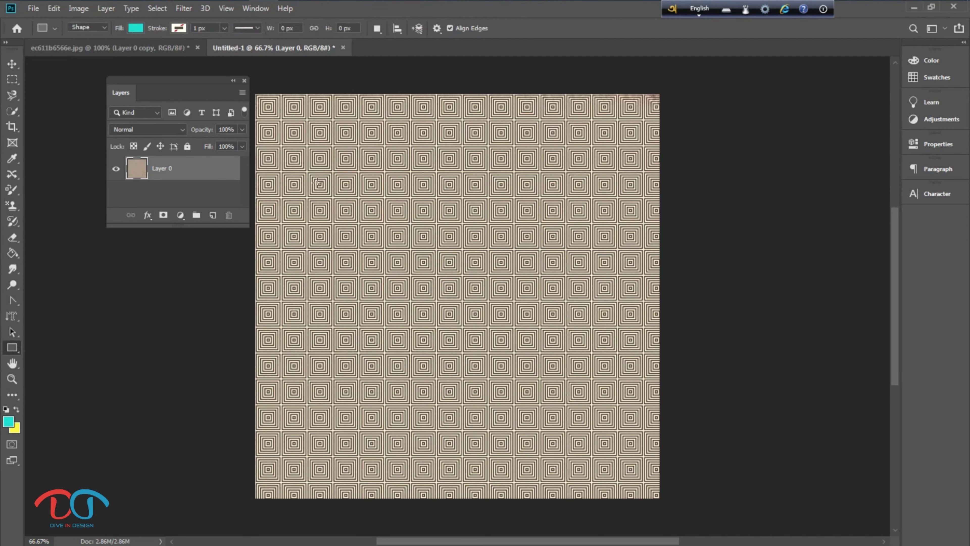
pyautogui.moveTo(254, 93); pyautogui.dragTo(658, 499)
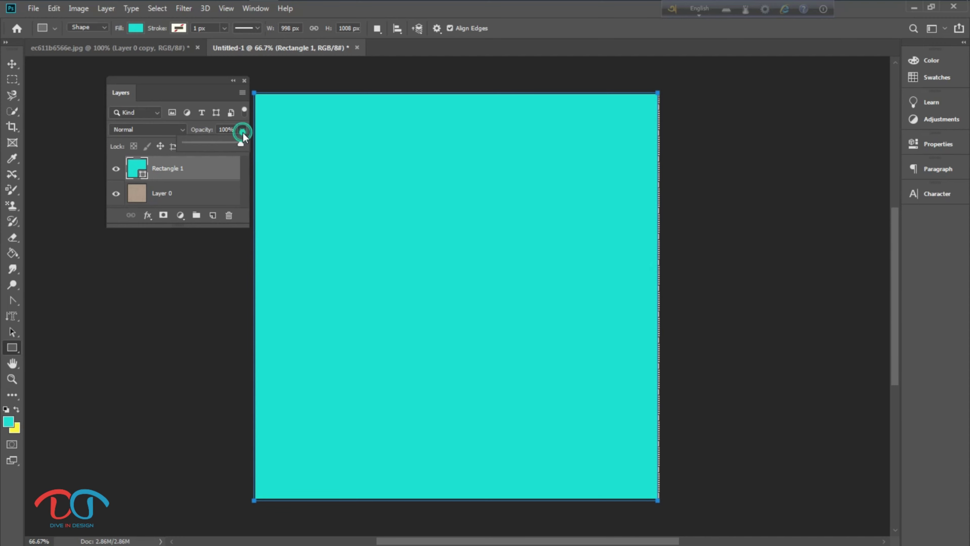
pyautogui.moveTo(239, 145); pyautogui.dragTo(208, 144)
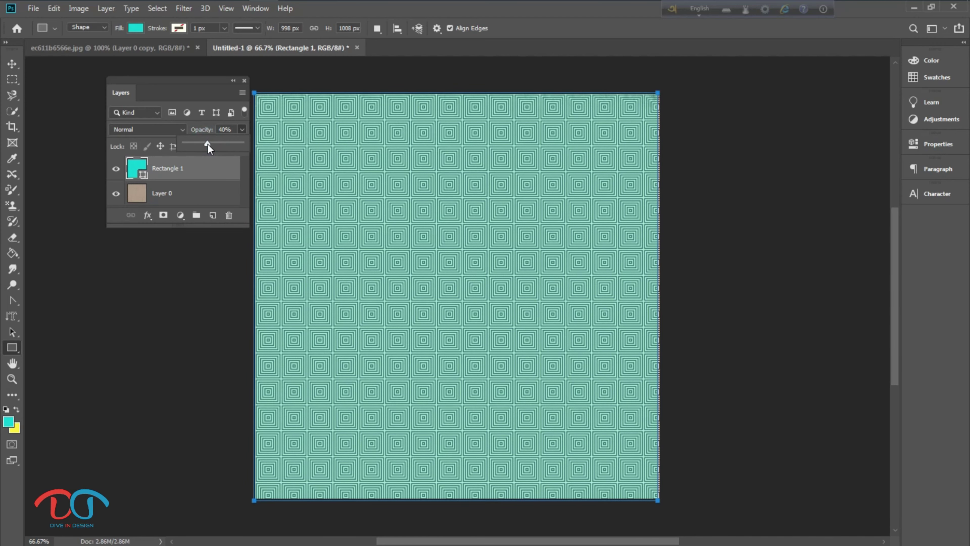
# Step: Set the turquoise rectangle layer's blend mode to Difference
pyautogui.click(160, 130)
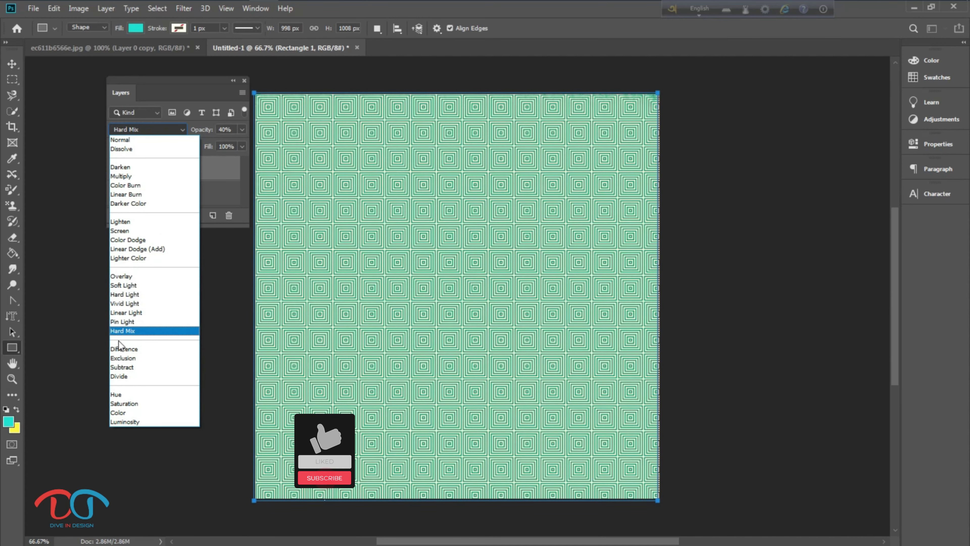
pyautogui.click(120, 349)
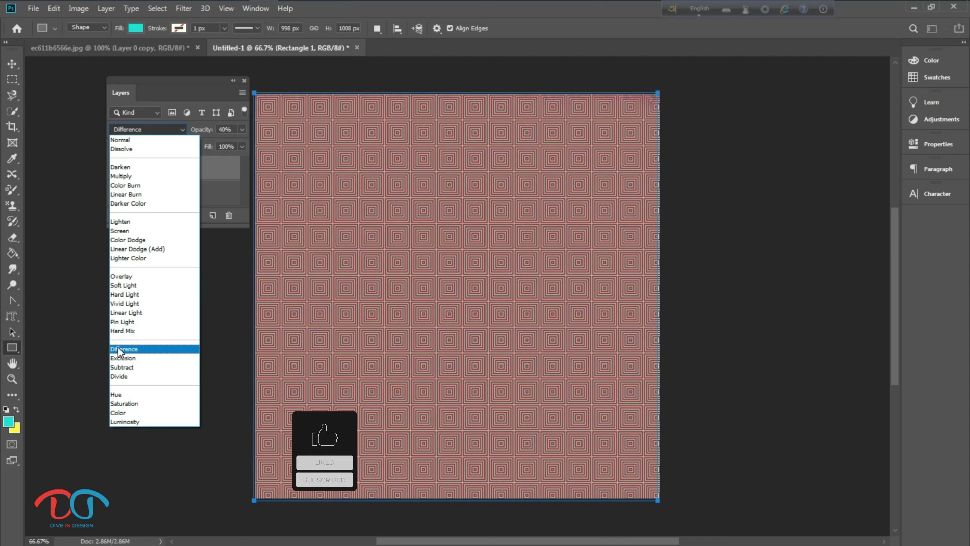
pyautogui.click(120, 349)
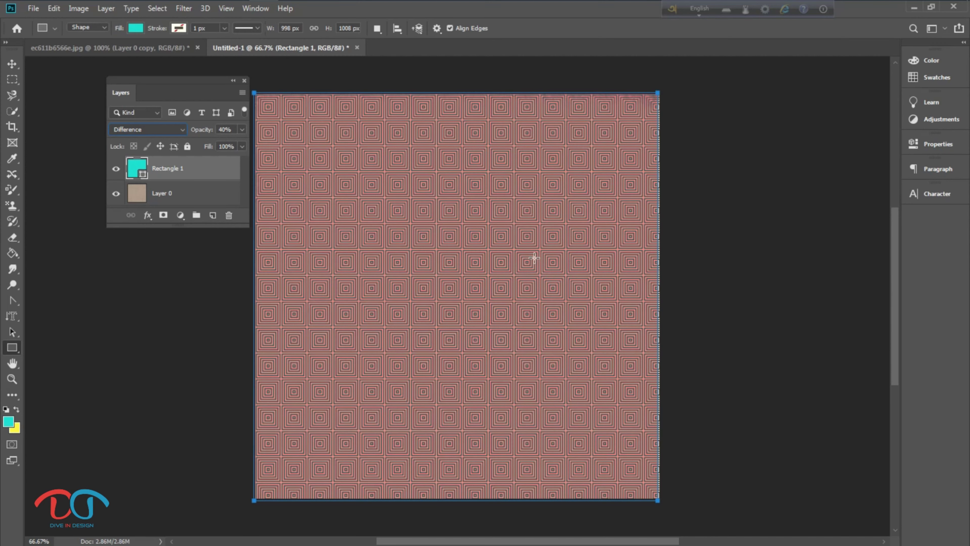
# Step: Switch to the ec611b6566e.jpg document and move the Layers panel off the first woman to view the cloned photo, with the Move tool active
pyautogui.click(144, 47)
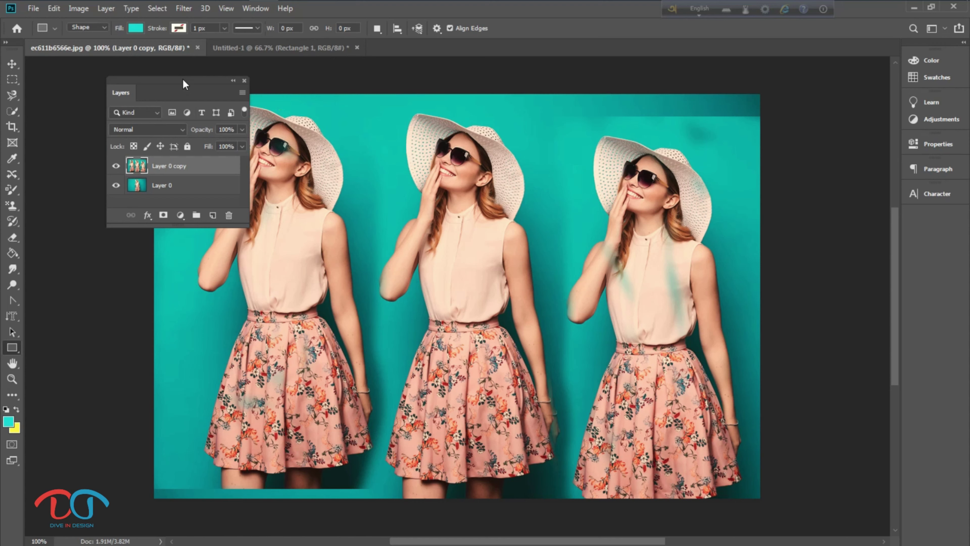
pyautogui.moveTo(182, 80); pyautogui.dragTo(116, 71)
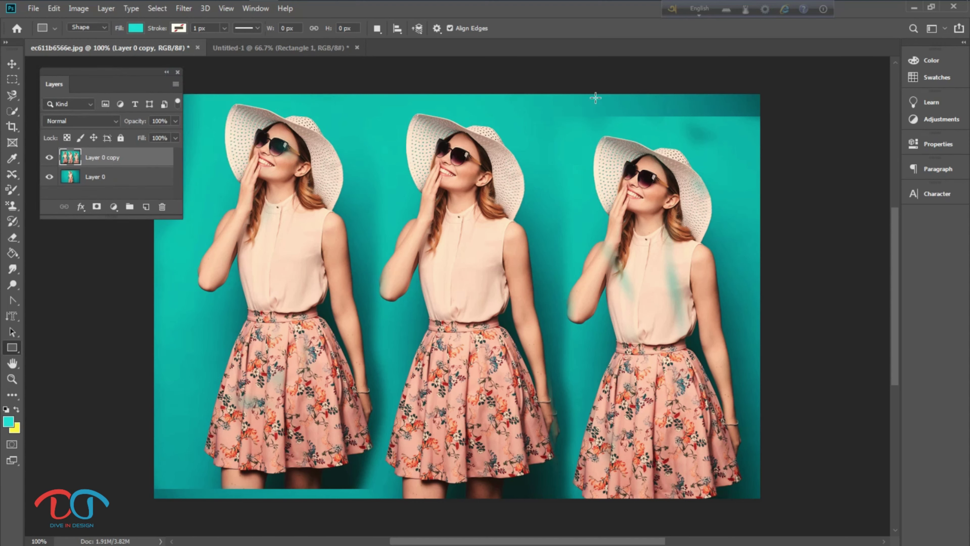
pyautogui.click(11, 64)
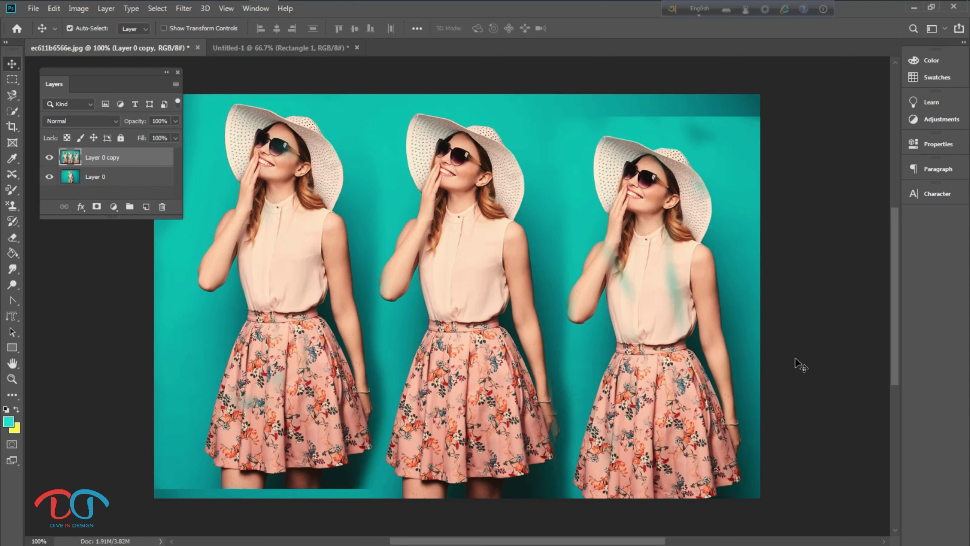